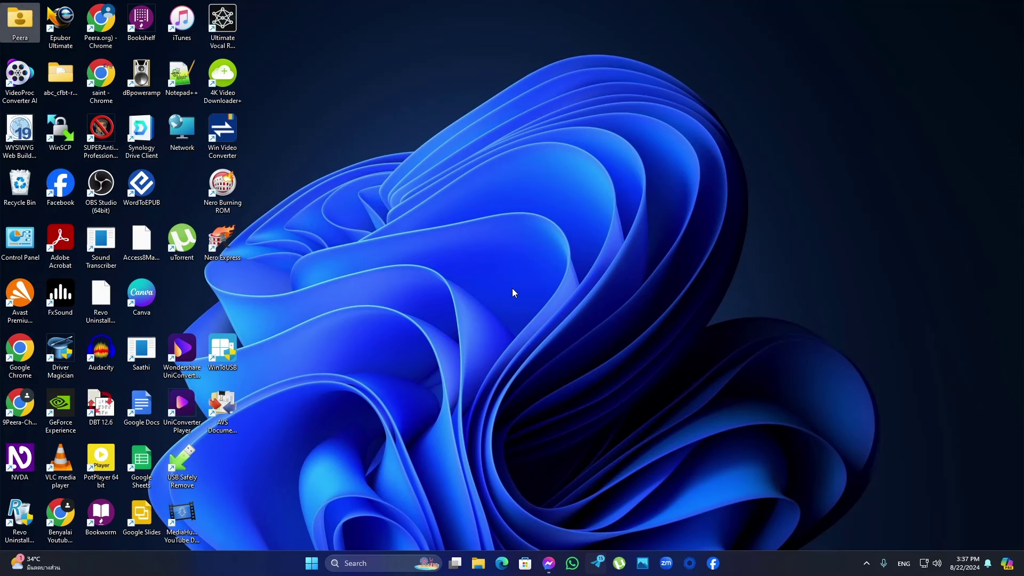
Open the Windows Run Commands dialog and cycle through its three command types, returning to Setting Commands
key("ctrl+alt+r")
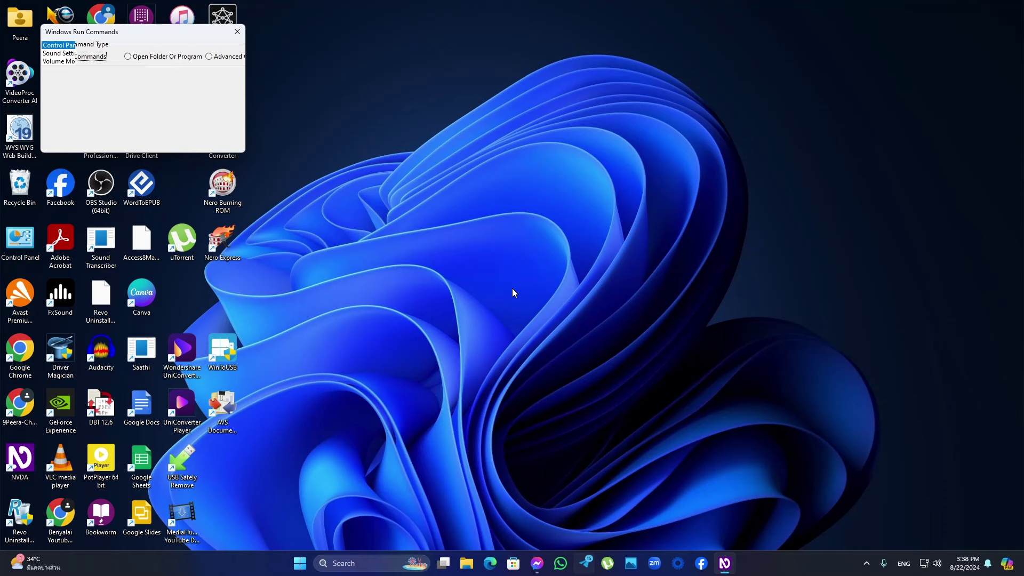
key("Down")
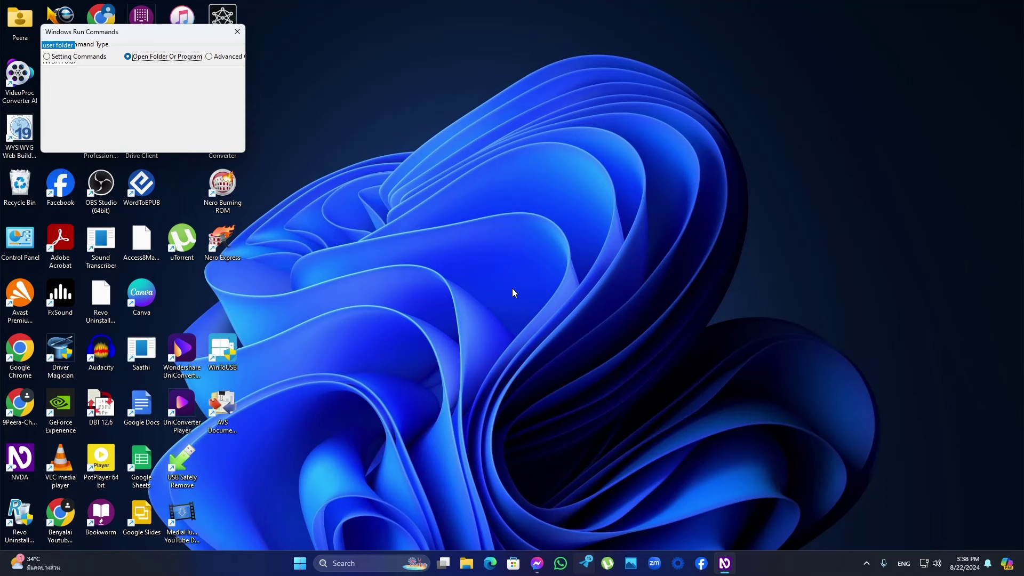
key("Down")
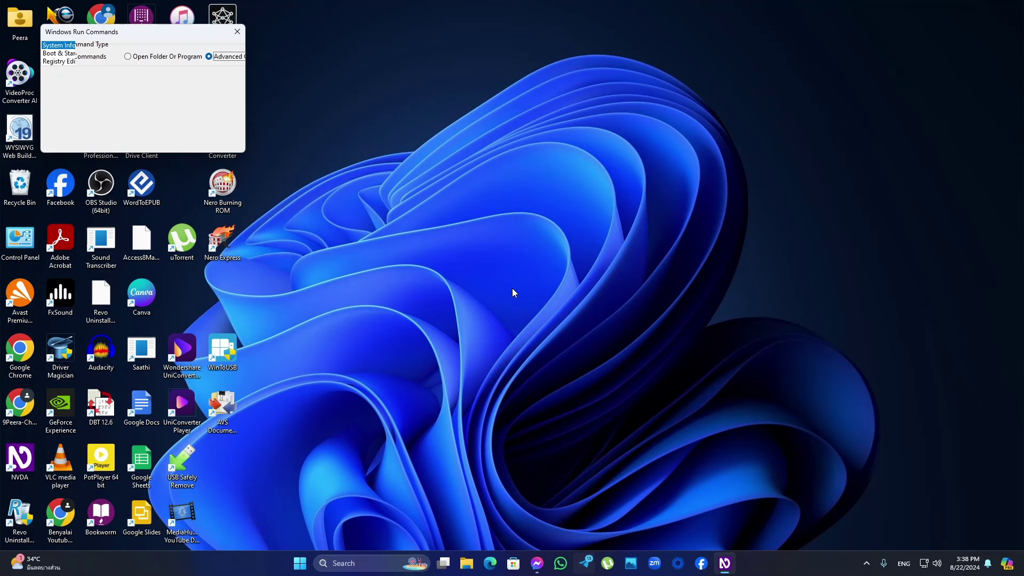
key("Right")
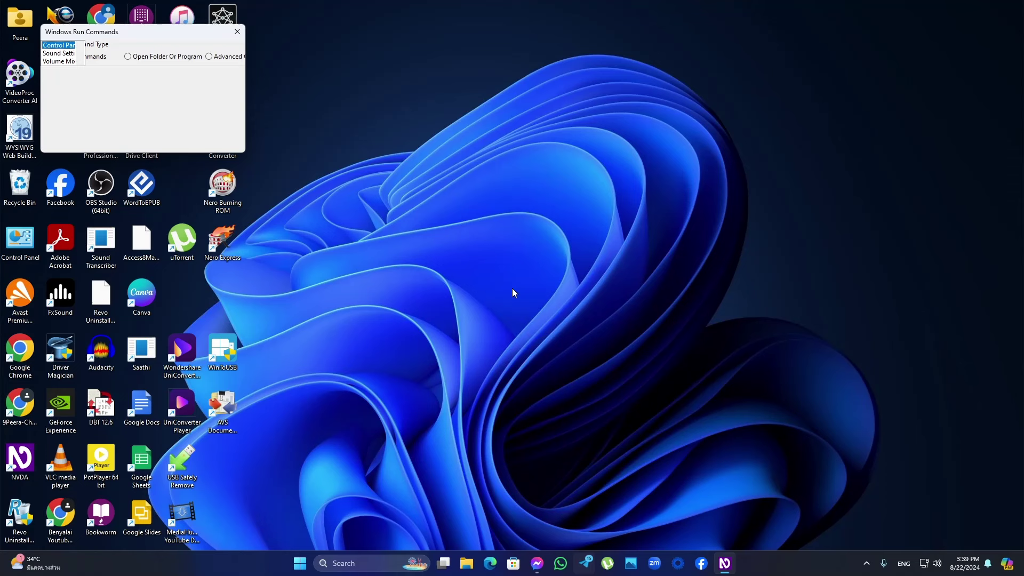
Examine the entries offered under Setting Commands, from Control Panel through to the end of the list
key("Down")
key("Down")
key("Down")
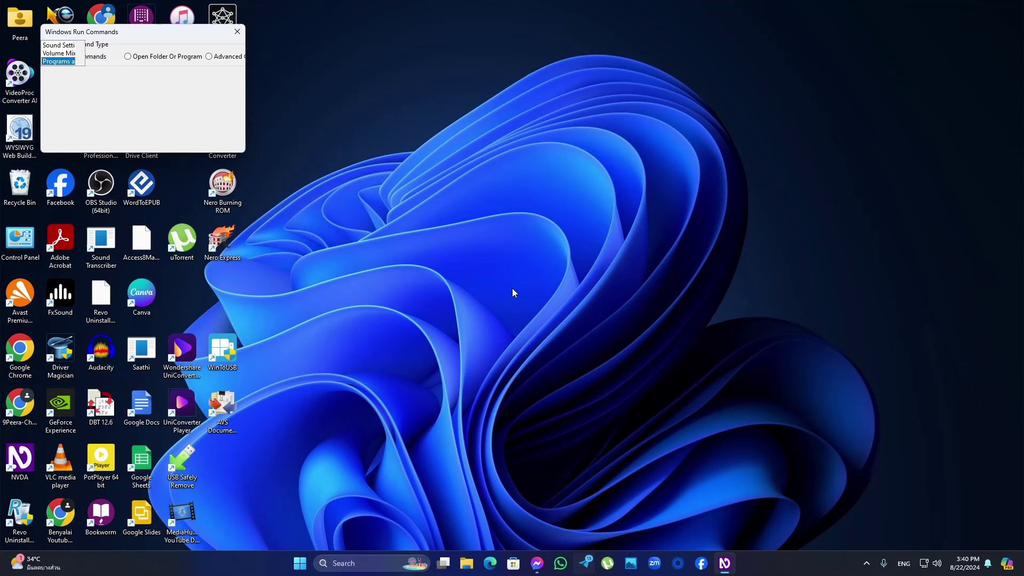
key("Home")
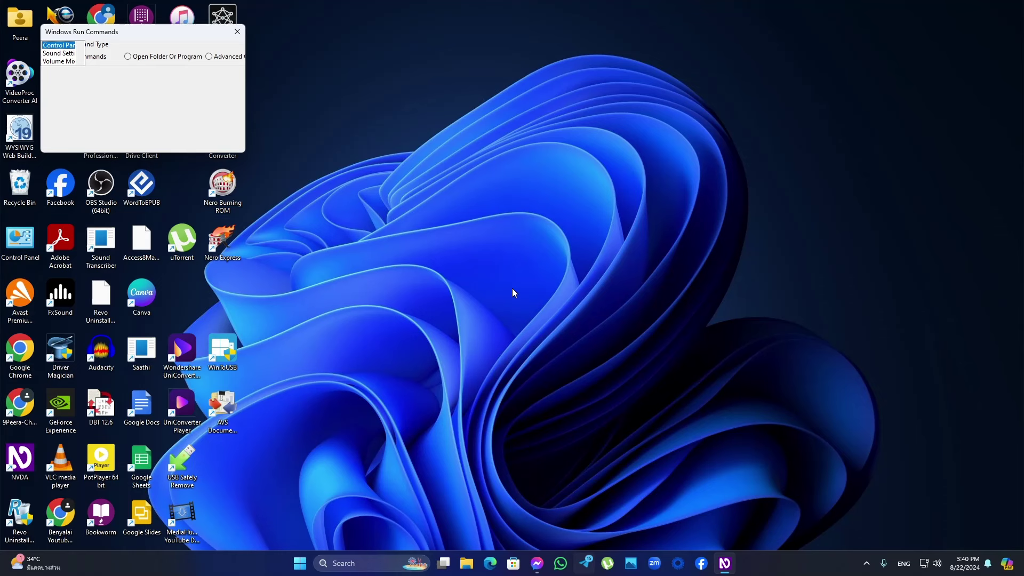
key("Down")
key("Down")
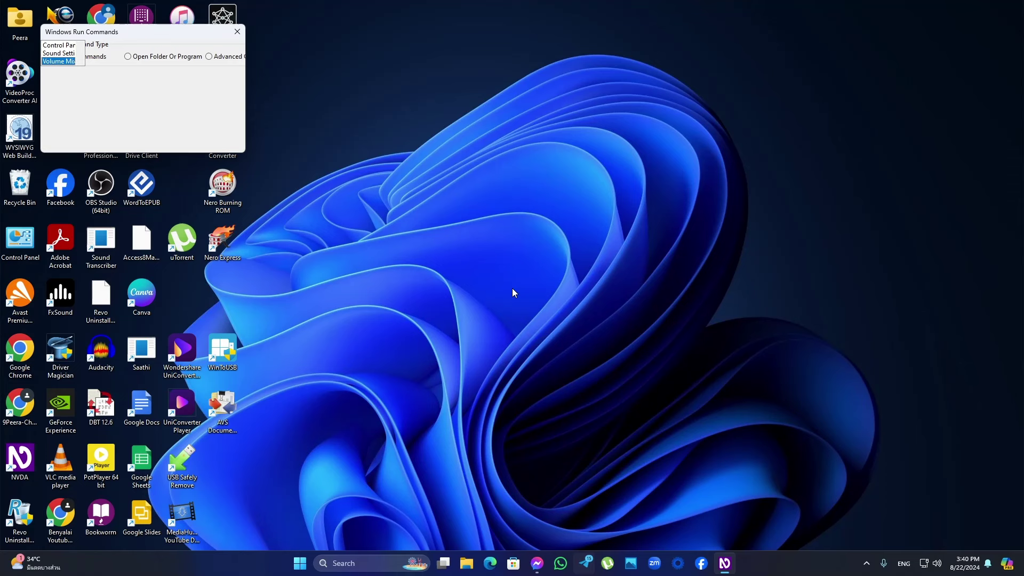
key("Down")
key("Down")
key("Down")
key("Down")
key("Down")
key("Down")
key("Down")
key("Down")
key("Down")
key("Down")
key("Up")
key("Down")
key("Down")
key("Down")
key("Tab")
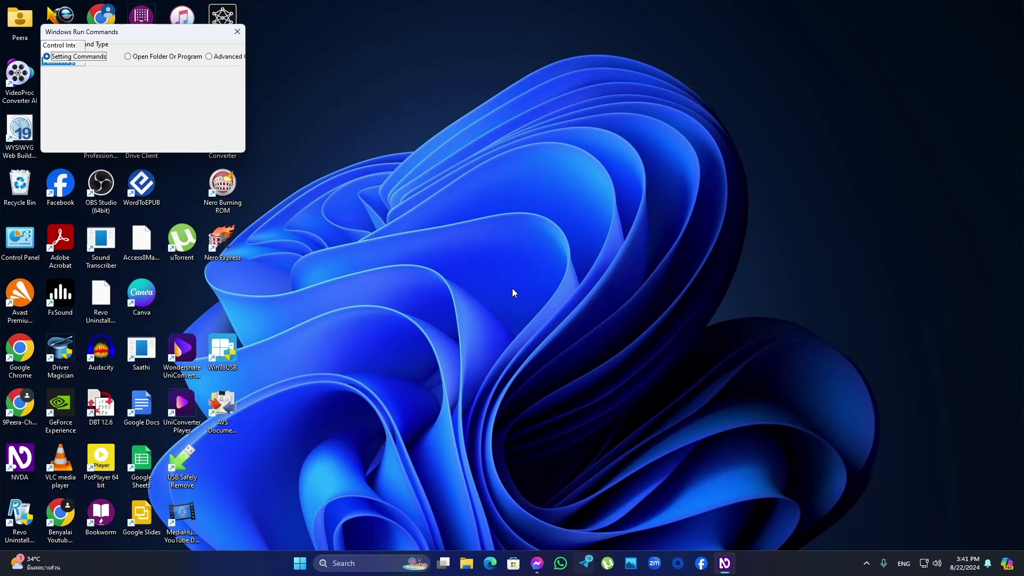
Switch the command type to Open Folder Or Program and examine its list of folders and programs
key("Right")
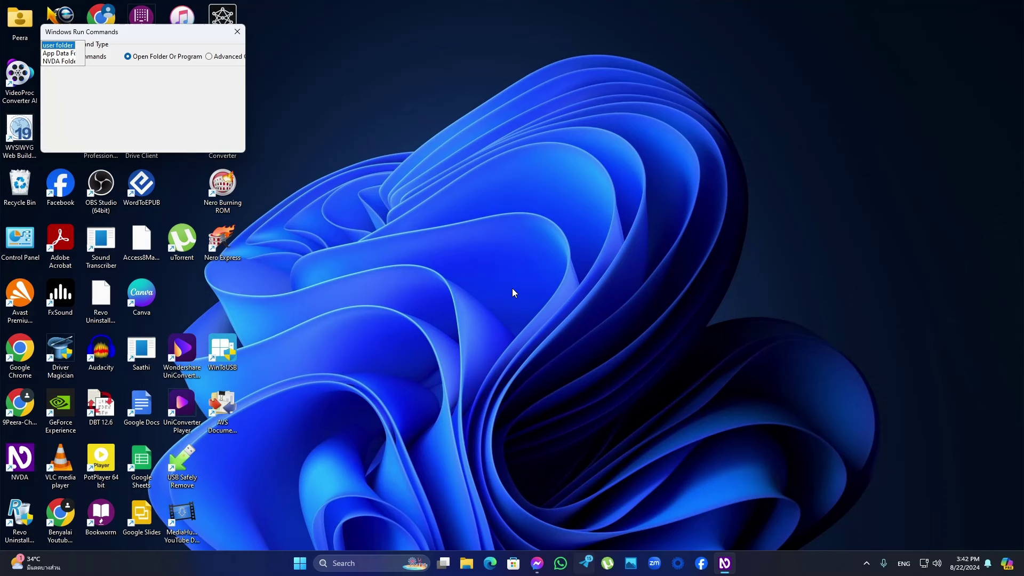
key("Down")
key("Down")
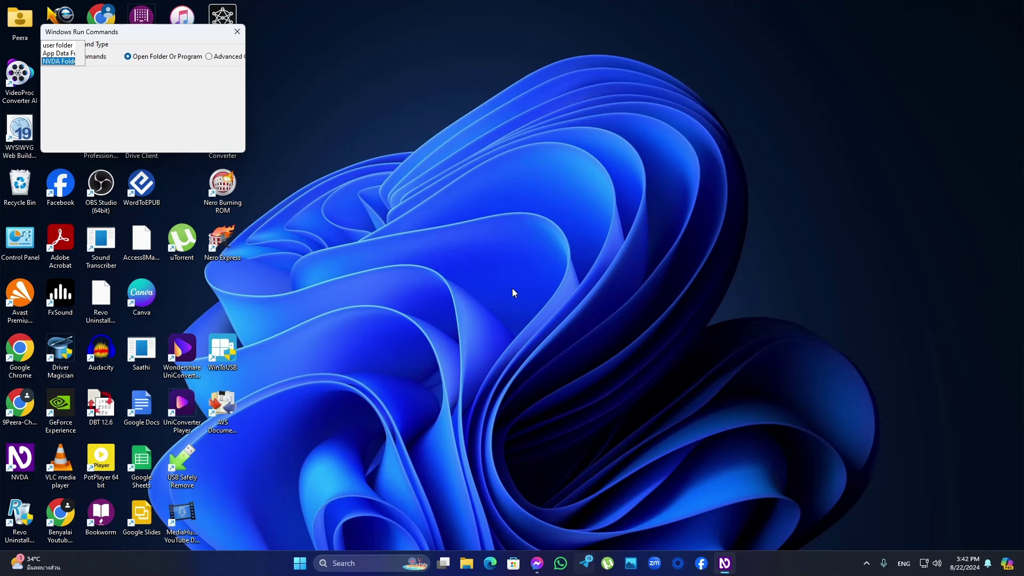
key("Down")
key("Down")
key("Down")
key("Down")
key("Down")
key("Down")
key("Down")
key("Down")
key("Down")
key("Tab")
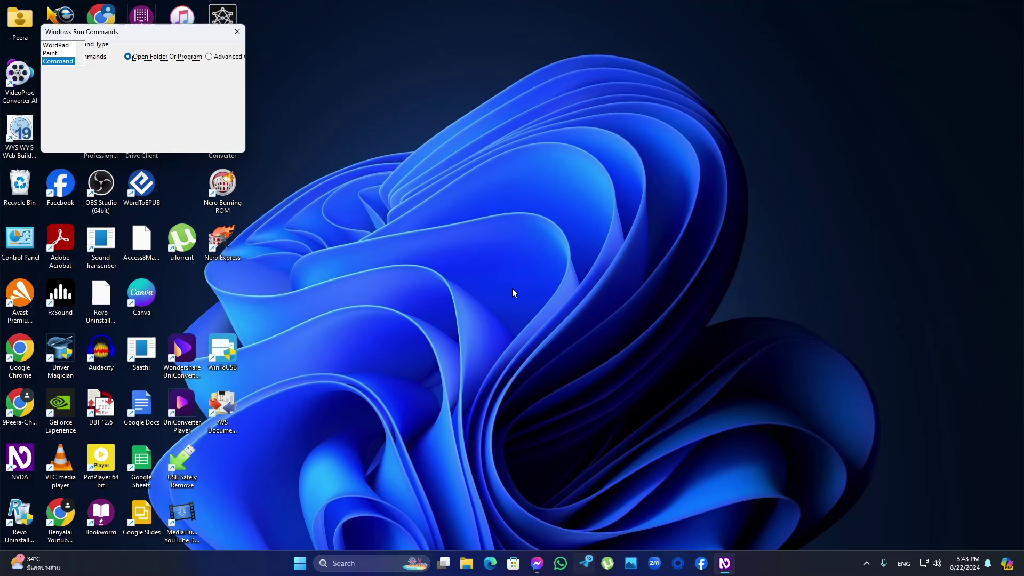
Switch to the advanced command type and examine its system tool entries, starting from System Info
key("Right")
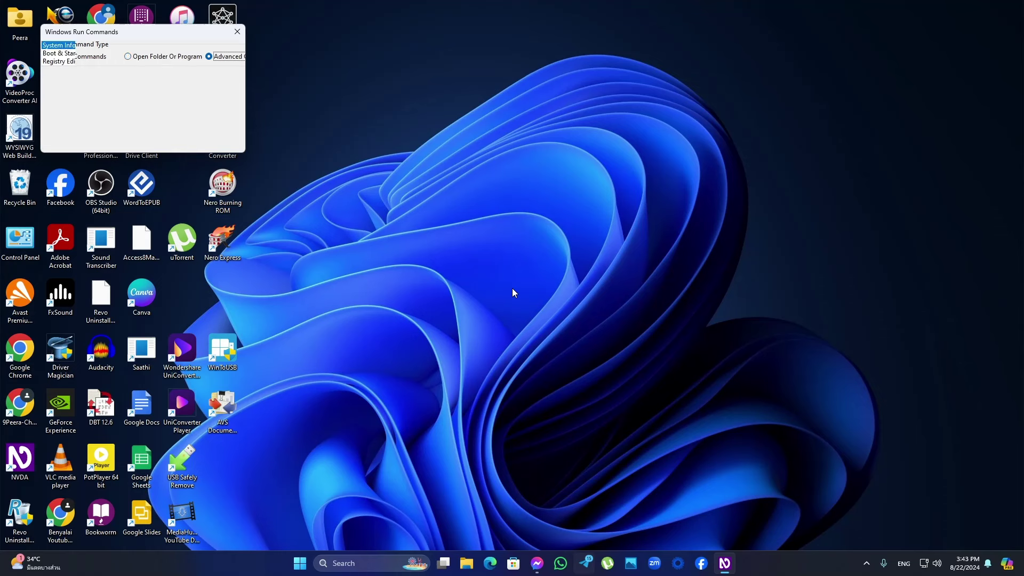
key("Tab")
key("Down")
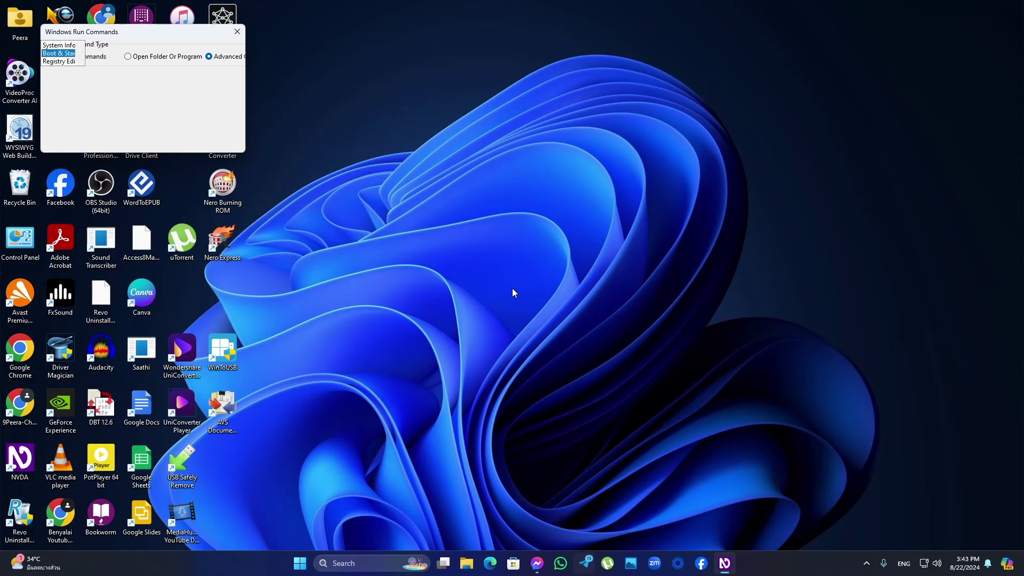
key("Down")
key("Down")
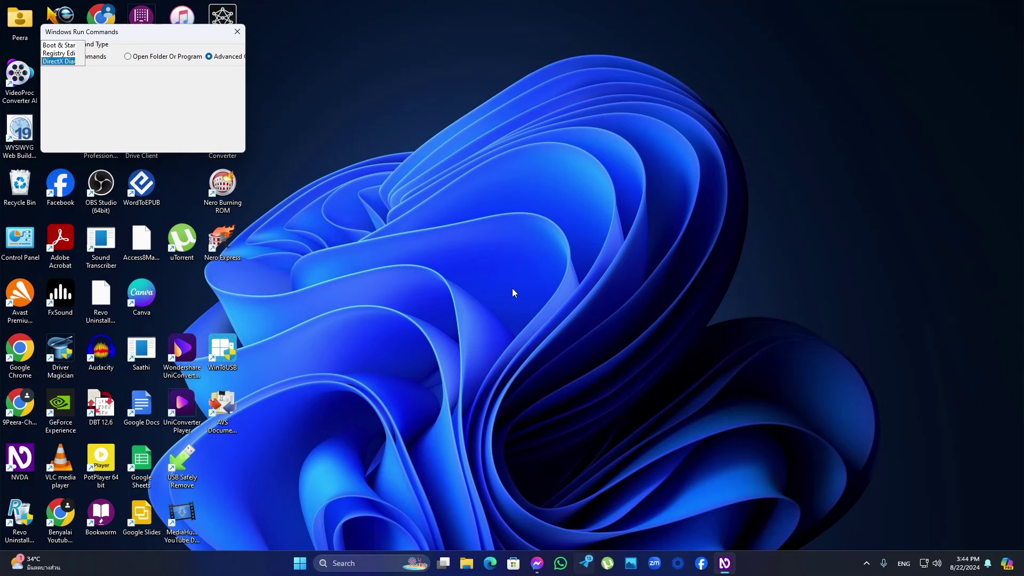
key("Down")
key("Down")
key("Down")
key("Down")
Run the advanced command that shows the About Windows information, and dismiss that window
key("Up")
key("Down")
key("Down")
key("Down")
key("Down")
key("Return")
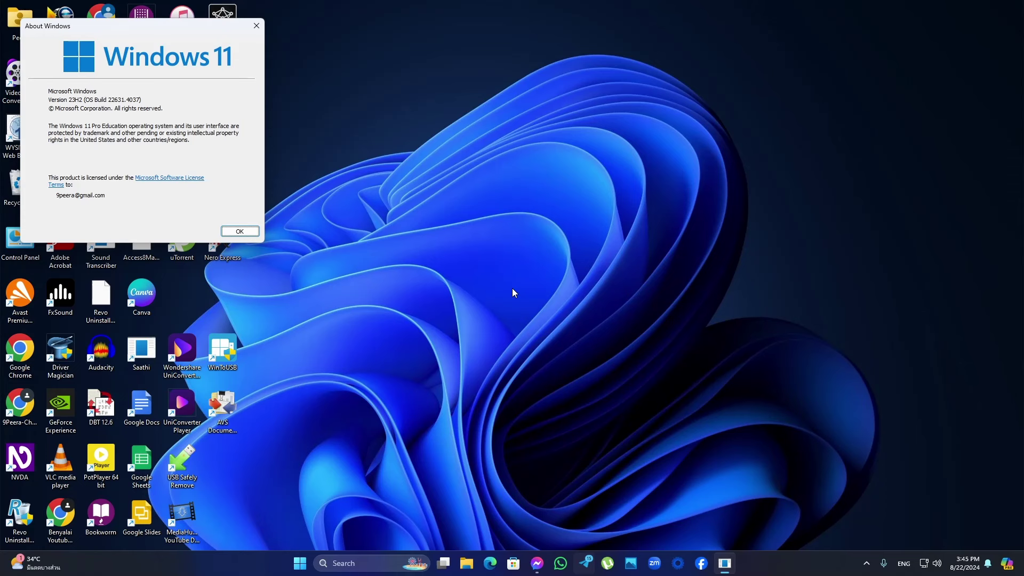
key("Return")
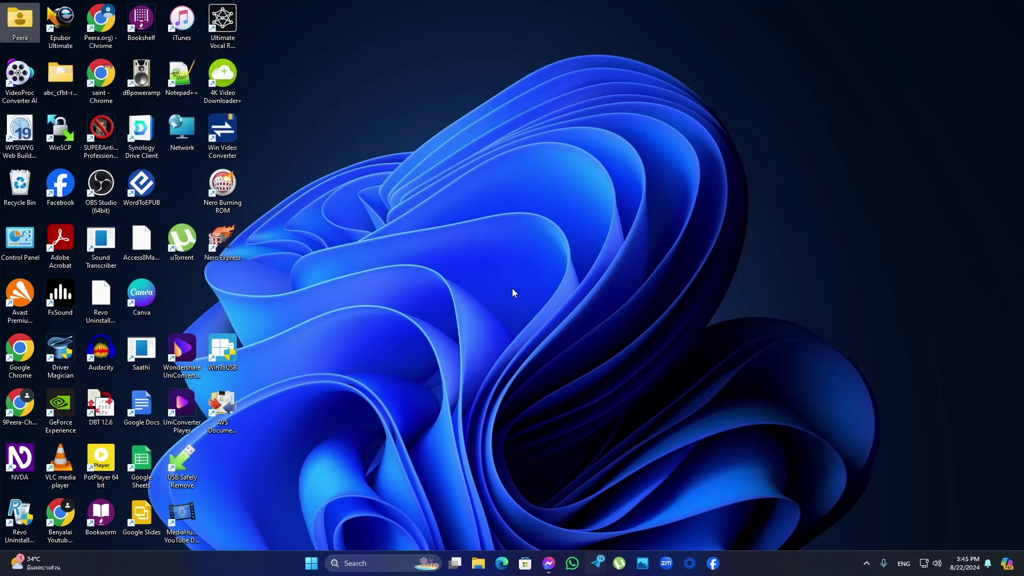